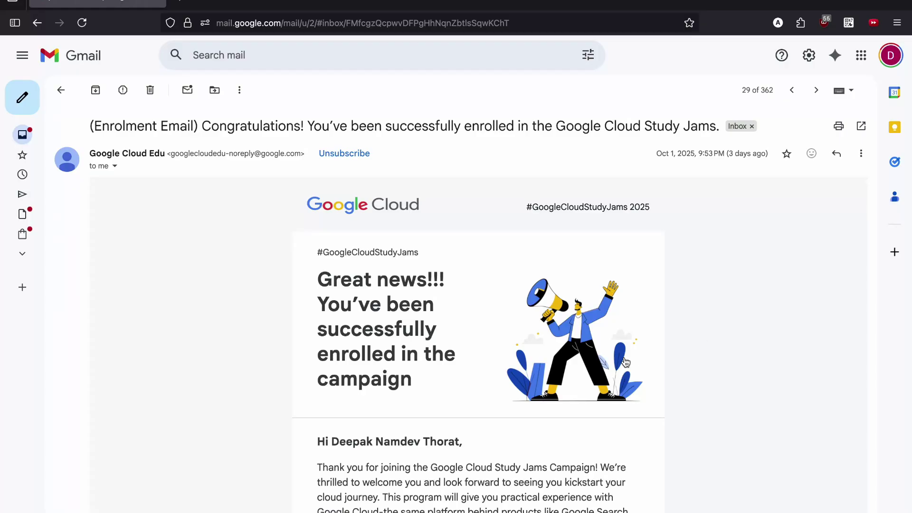
pyautogui.scroll(-3, 625, 362)
pyautogui.scroll(-3, 625, 362)
pyautogui.scroll(-3, 625, 362)
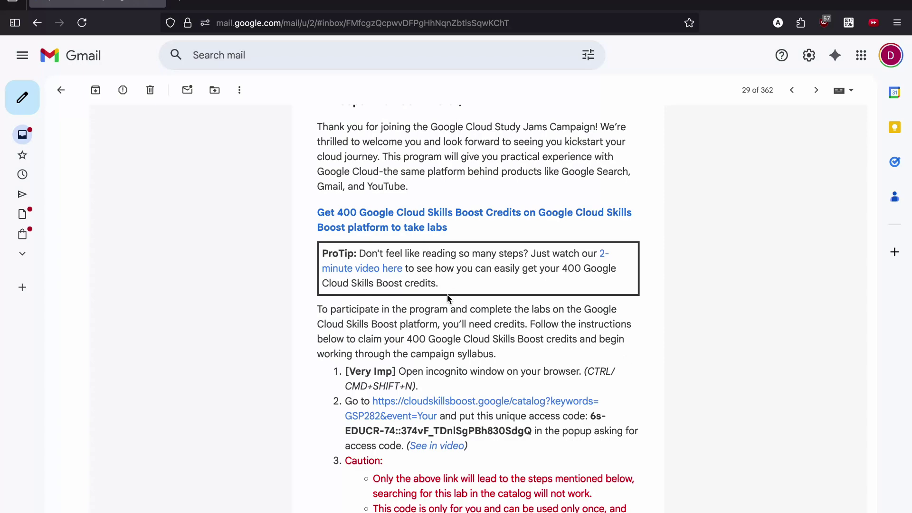
# Highlight the 400 credits offer in the Study Jams email, then clear the selection
pyautogui.doubleClick(416, 338)
pyautogui.moveTo(416, 338); pyautogui.dragTo(579, 333)
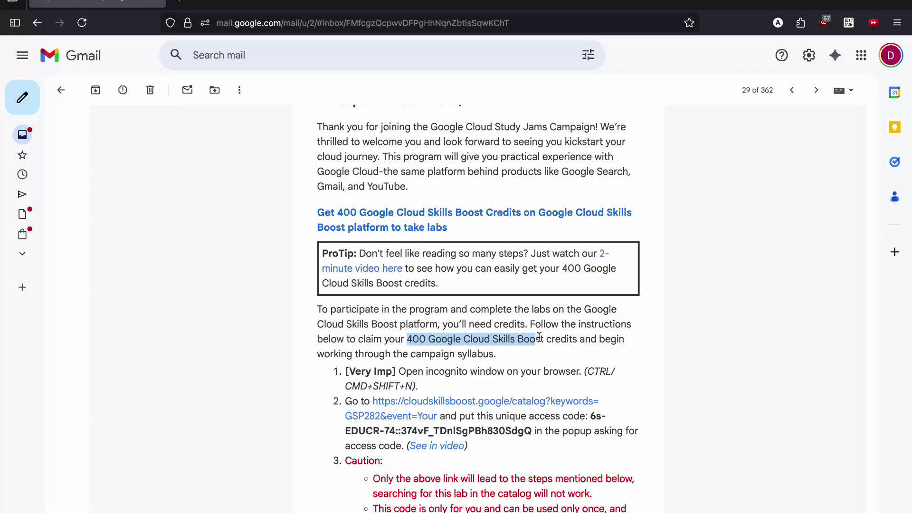
pyautogui.click(650, 339)
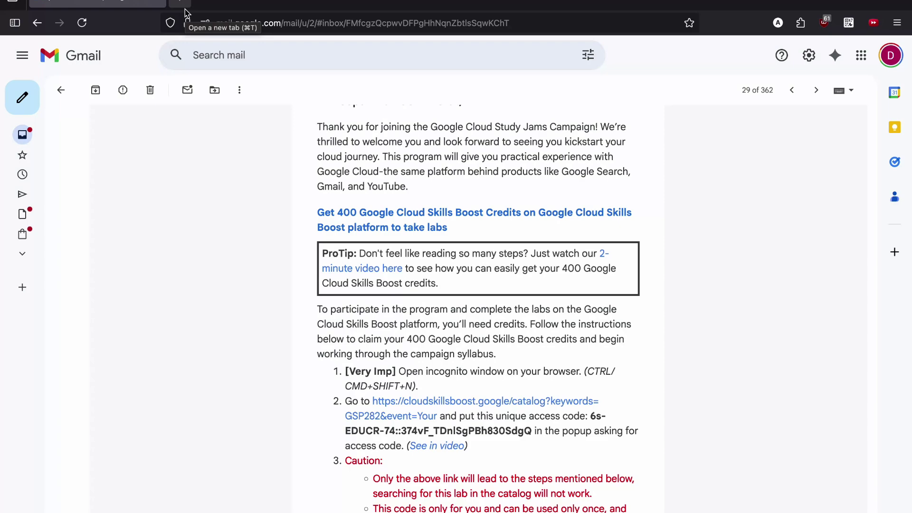
# Open the GSP282 catalog link, then return to Gmail and select the unique access code
pyautogui.rightClick(397, 405)
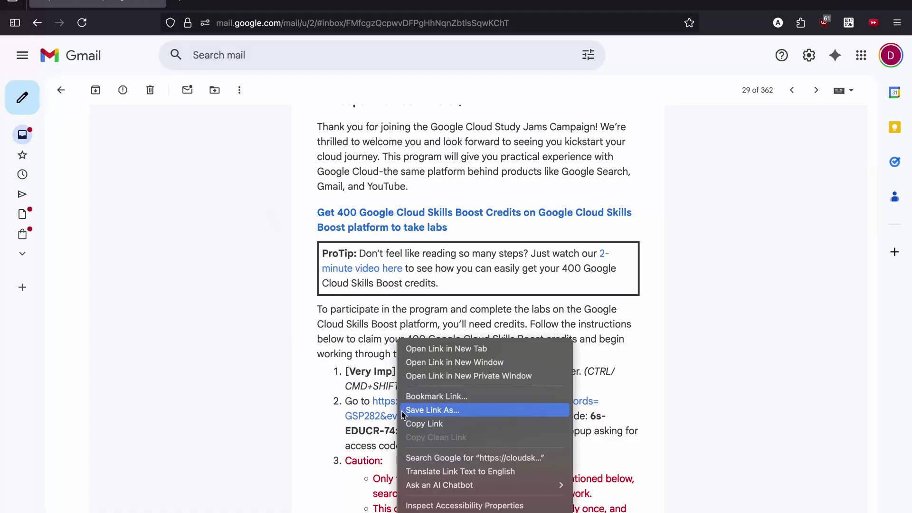
pyautogui.click(309, 388)
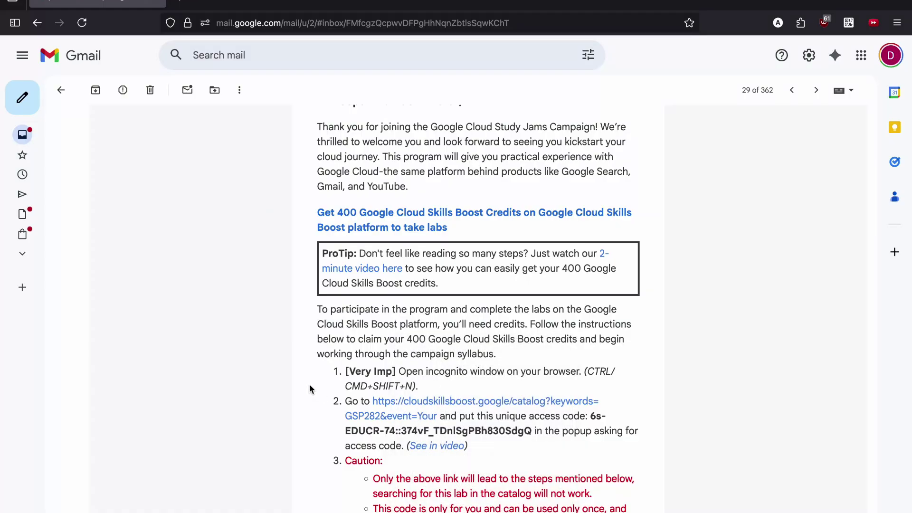
pyautogui.click(399, 405)
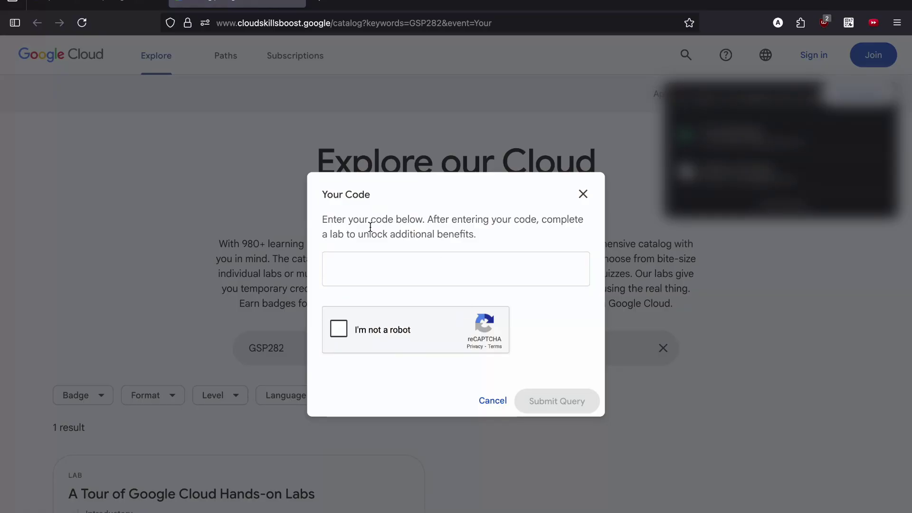
pyautogui.click(367, 271)
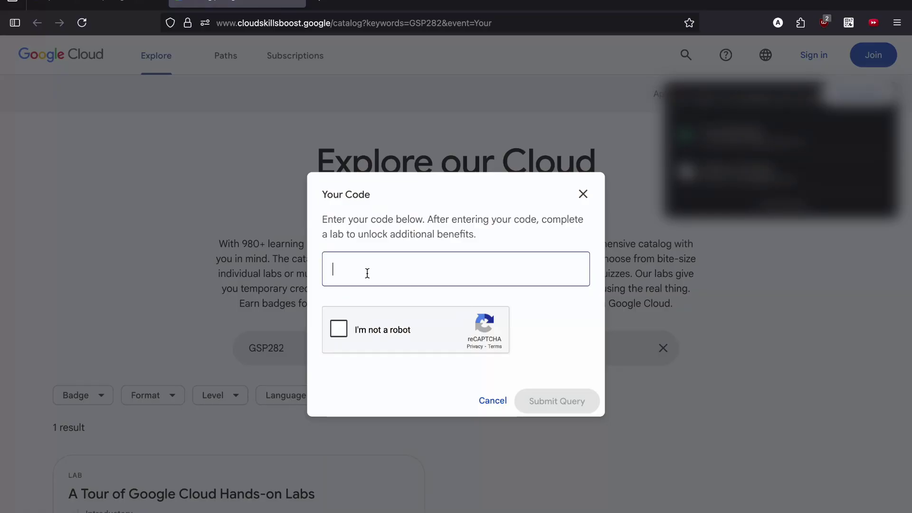
pyautogui.click(114, 4)
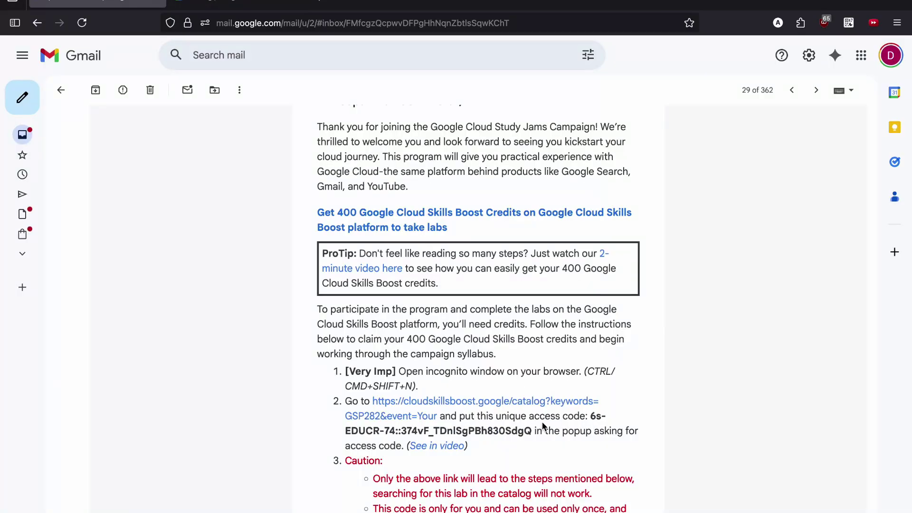
pyautogui.scroll(-1, 581, 419)
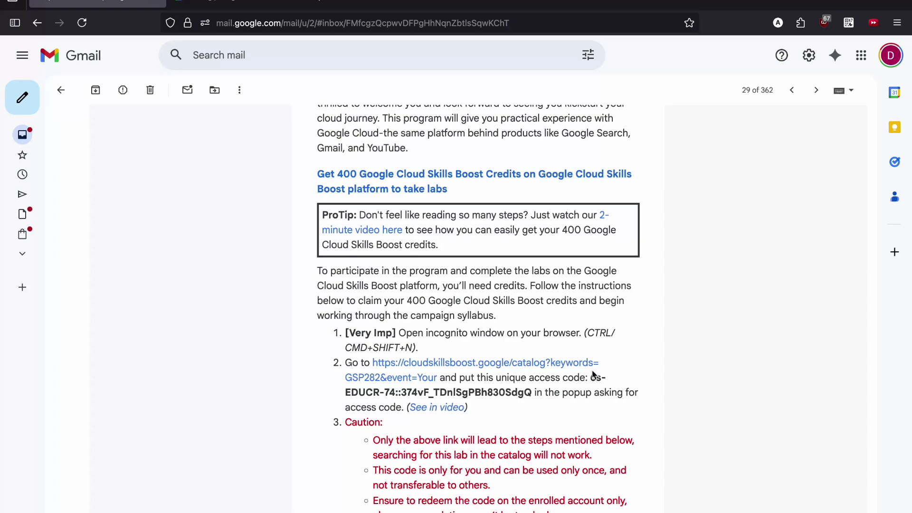
pyautogui.moveTo(591, 377)
pyautogui.mouseDown()
pyautogui.moveTo(565, 394)
pyautogui.moveTo(531, 393)
pyautogui.mouseUp()
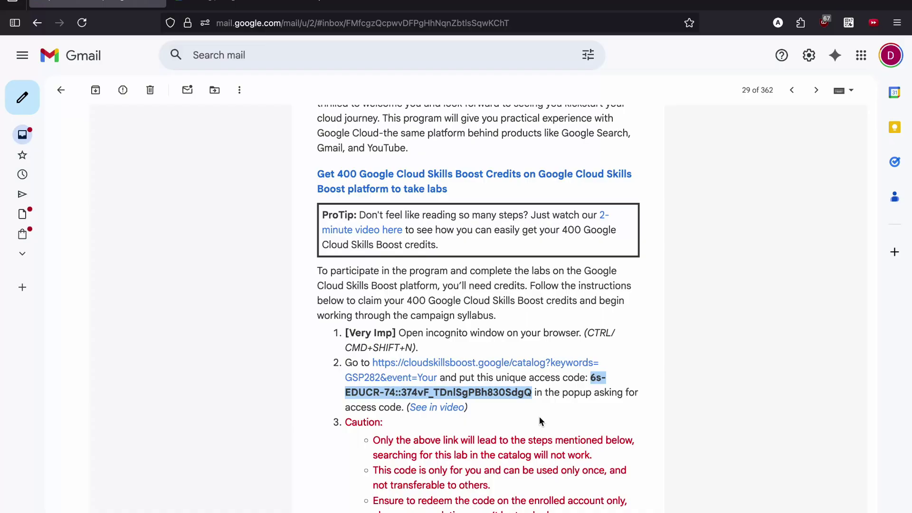
# Copy the access code and paste it into the catalog page's access code field
pyautogui.hotkey('ctrl', 'c')
pyautogui.hotkey('ctrl', 'Tab')
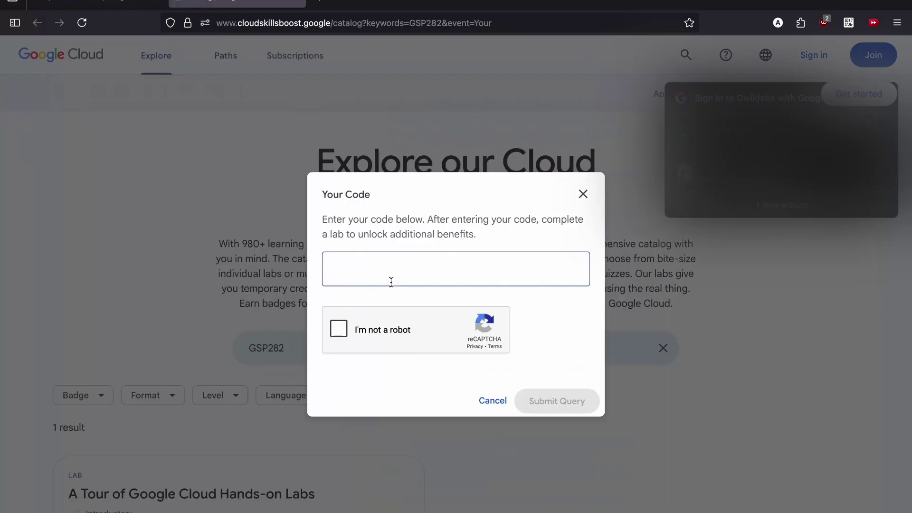
pyautogui.click(390, 268)
pyautogui.hotkey('ctrl', 'v')
# Pass the I'm not a robot check with six bicycle squares, then submit the code
pyautogui.click(338, 329)
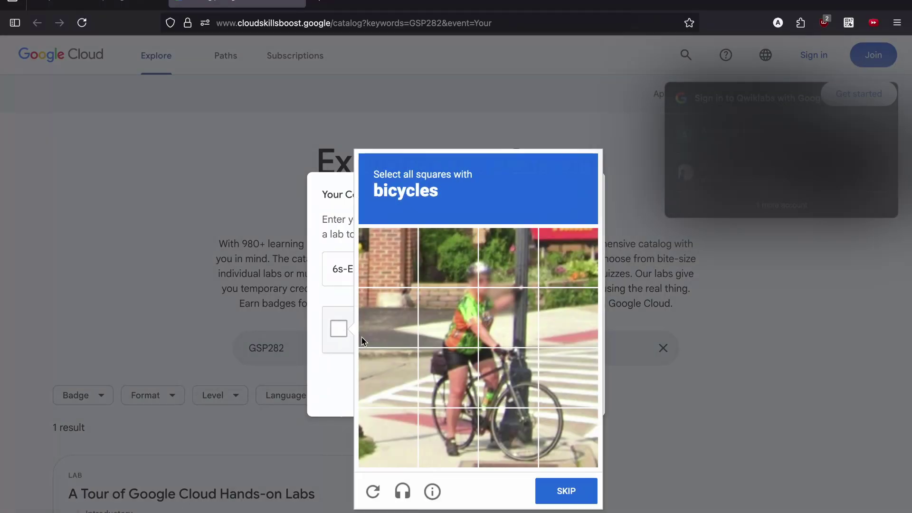
pyautogui.click(447, 378)
pyautogui.click(508, 378)
pyautogui.click(568, 378)
pyautogui.click(568, 437)
pyautogui.click(509, 437)
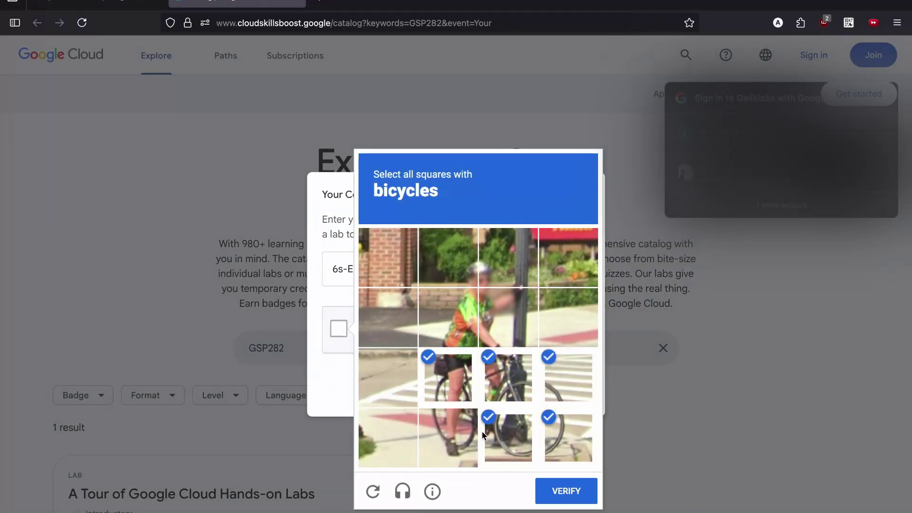
pyautogui.click(447, 437)
pyautogui.click(565, 491)
pyautogui.click(557, 402)
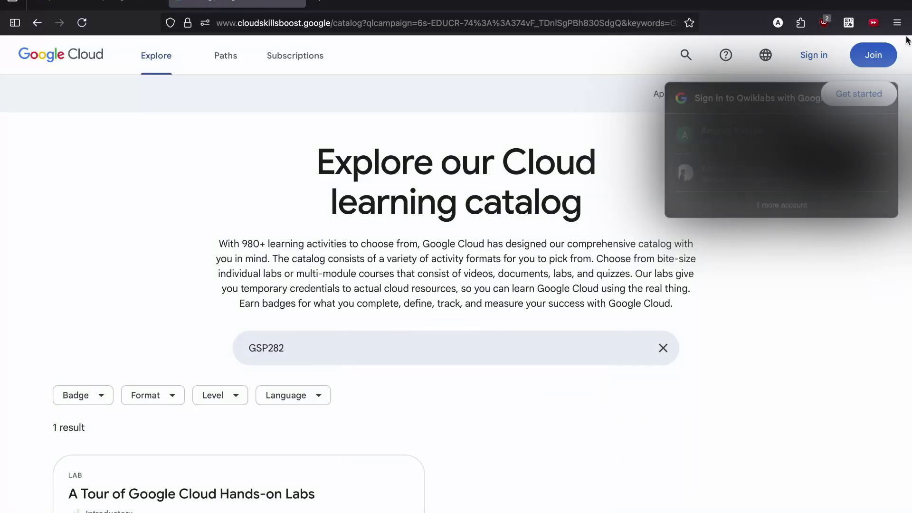
# Join with Sign in with Google, checking Gmail before returning to the account chooser
pyautogui.click(875, 55)
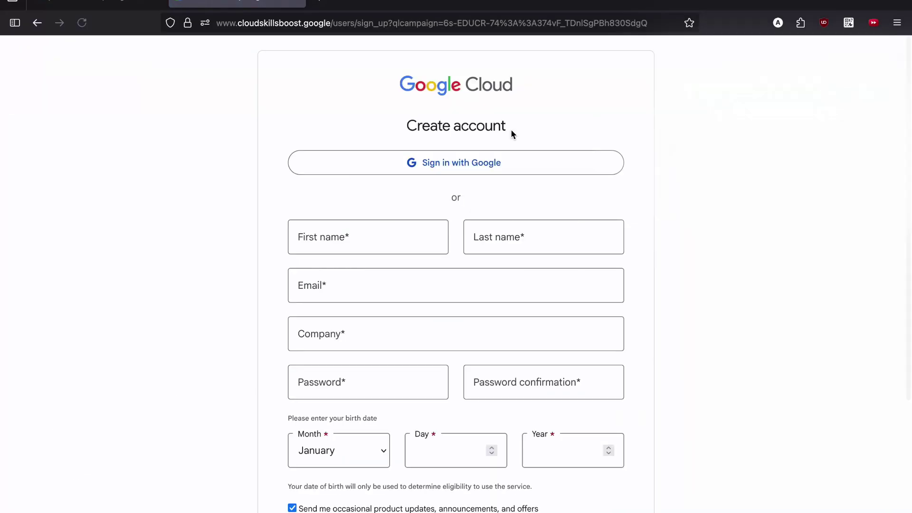
pyautogui.click(469, 167)
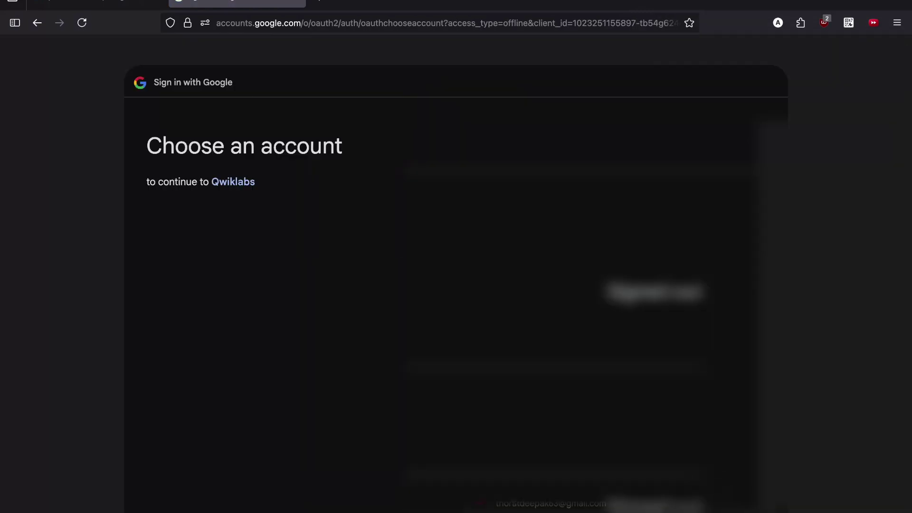
pyautogui.click(124, 8)
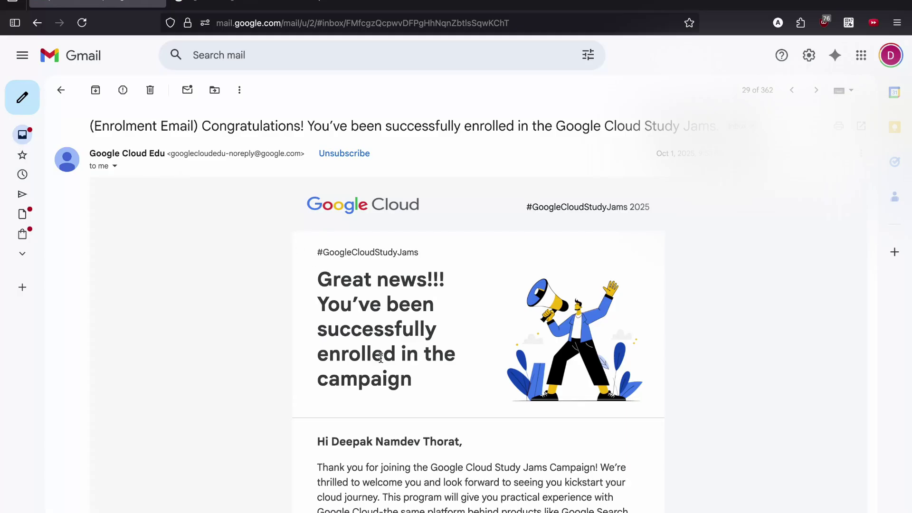
pyautogui.click(235, 4)
pyautogui.scroll(-2, 422, 403)
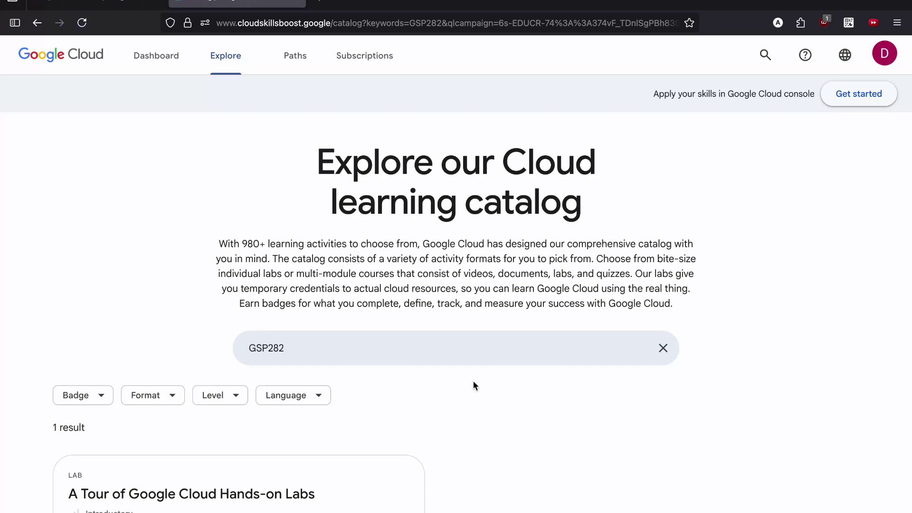
# View the 9-credit balance in the account menu, then close it
pyautogui.click(883, 54)
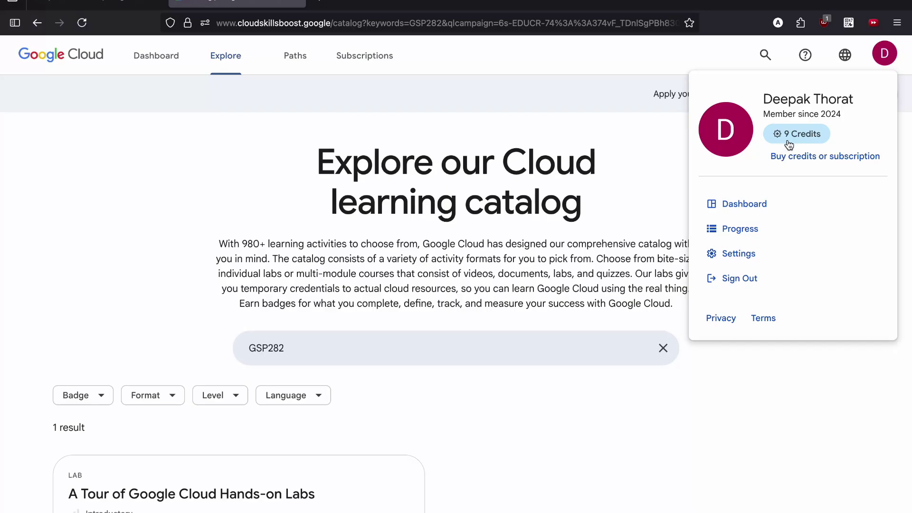
pyautogui.click(781, 391)
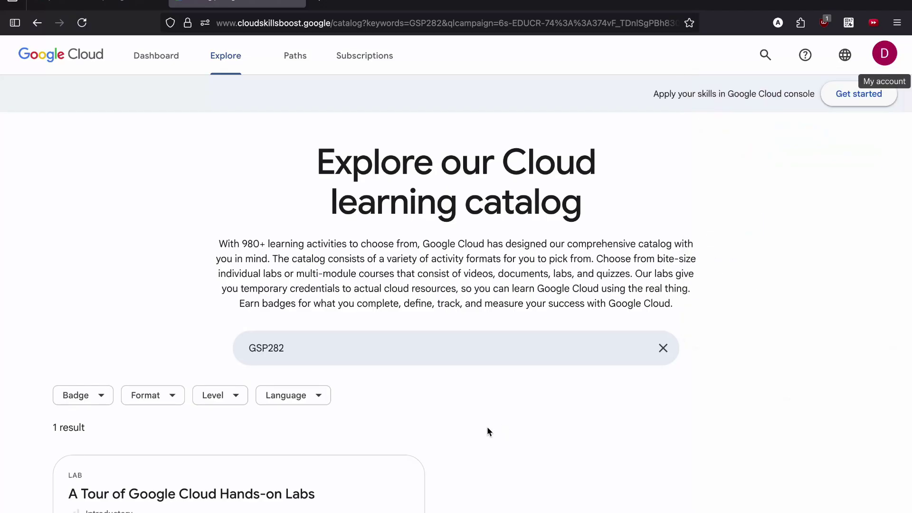
pyautogui.scroll(-3, 486, 426)
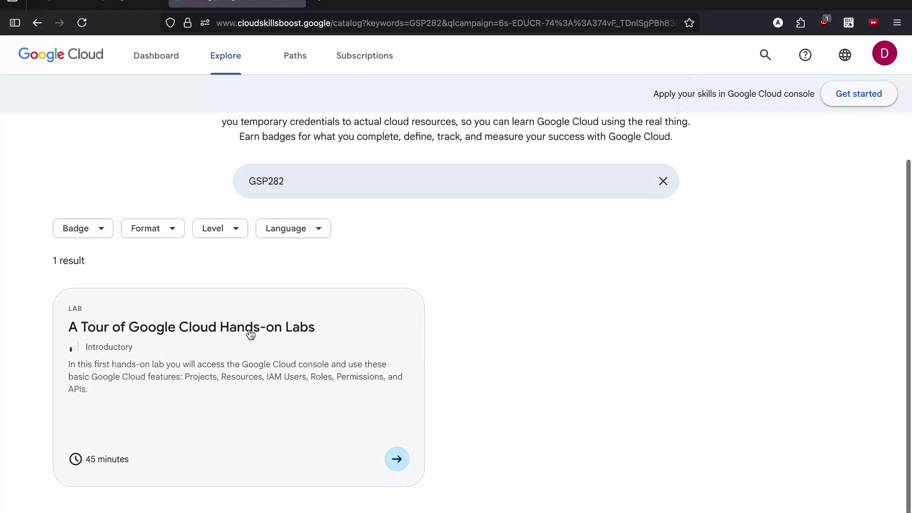
pyautogui.click(322, 436)
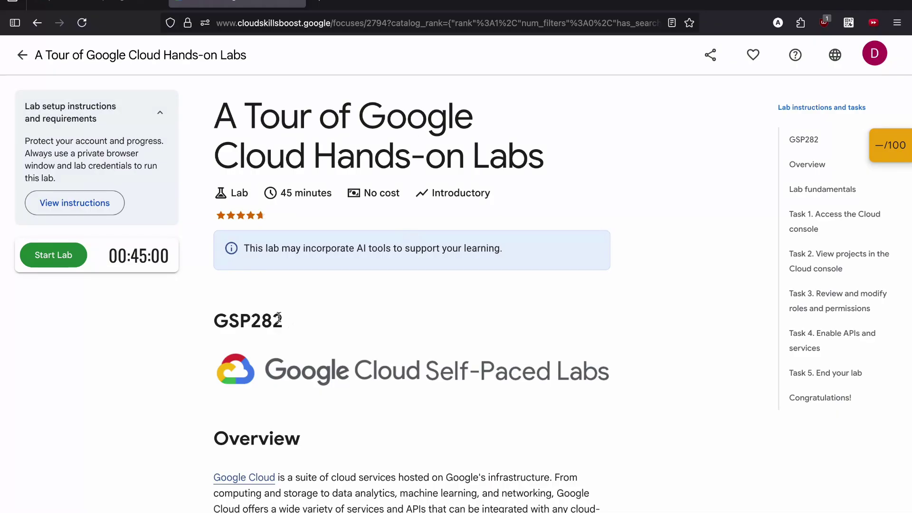
pyautogui.moveTo(286, 323); pyautogui.dragTo(212, 322)
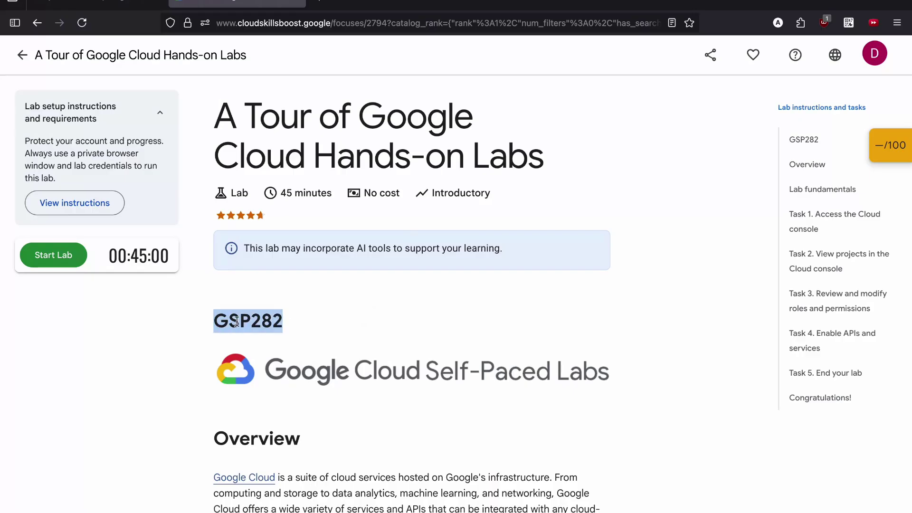
pyautogui.click(332, 331)
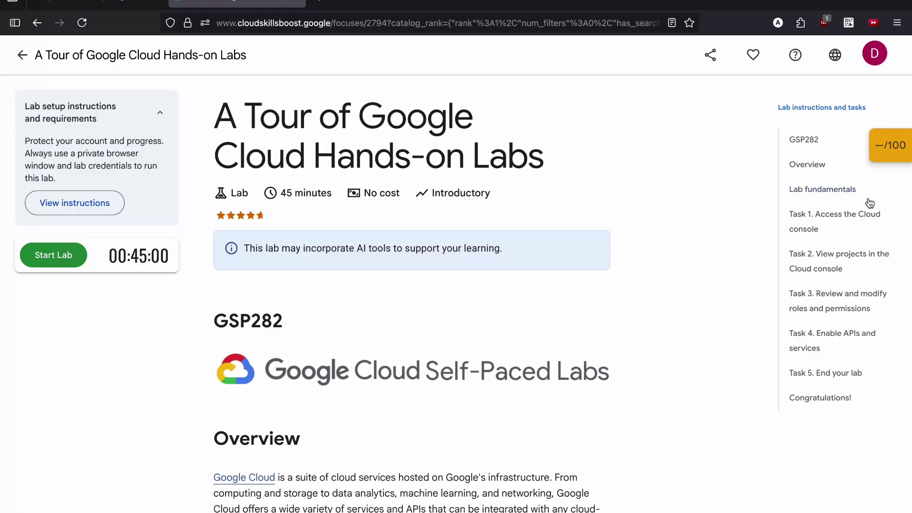
pyautogui.click(830, 214)
pyautogui.click(819, 262)
pyautogui.click(826, 299)
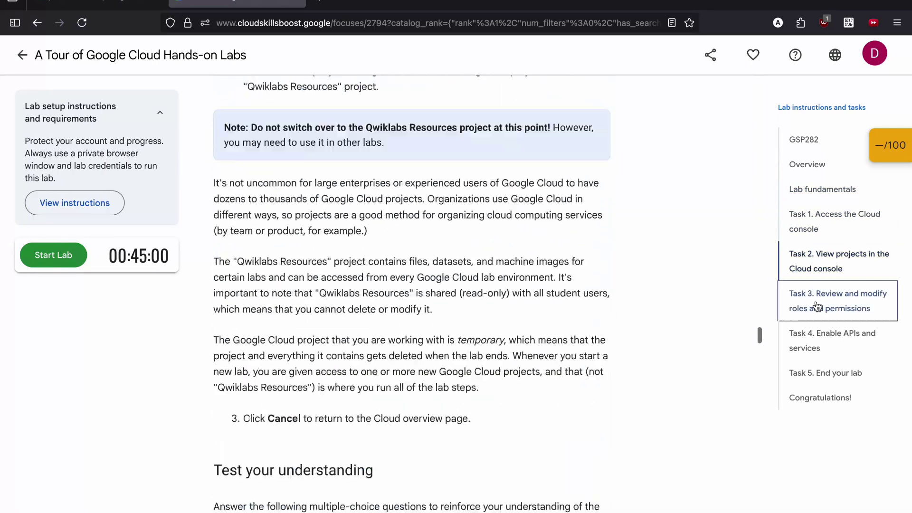
pyautogui.click(827, 335)
pyautogui.click(822, 372)
pyautogui.click(804, 139)
pyautogui.click(889, 145)
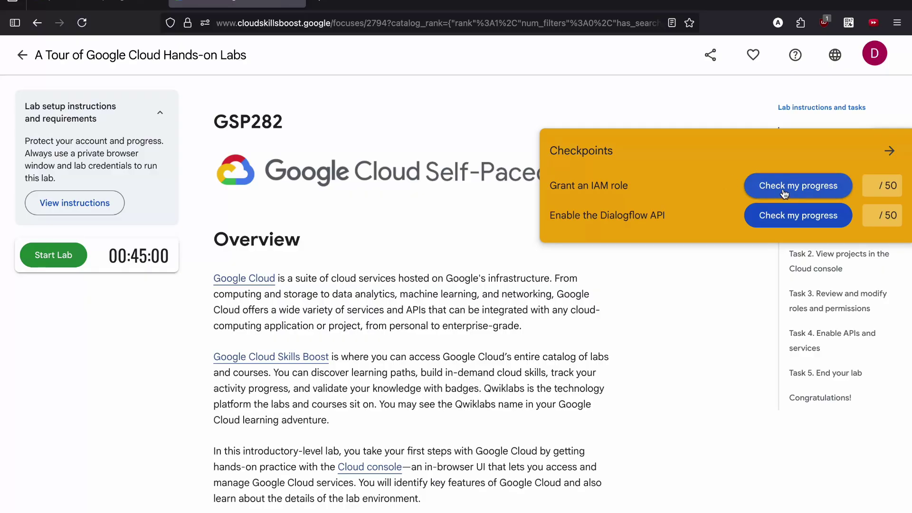
pyautogui.click(892, 154)
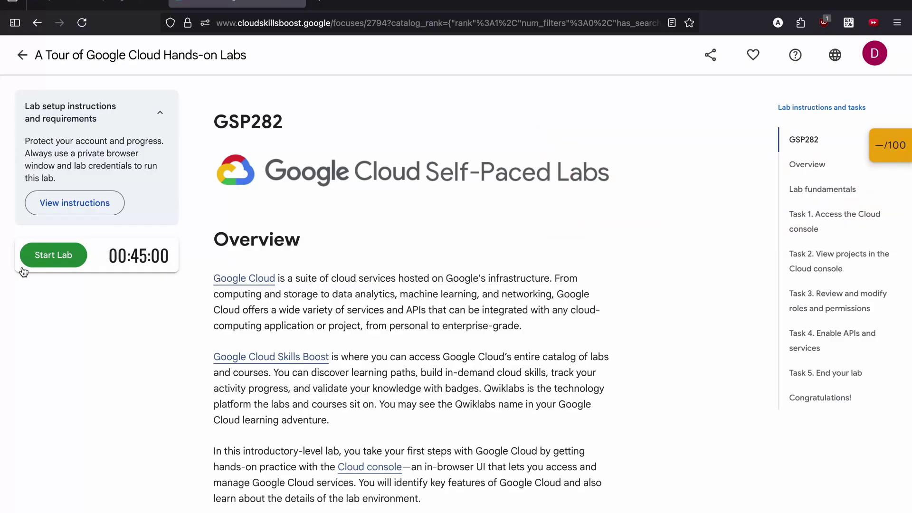
# Start the GSP282 lab and open the Google Cloud console link in a private window
pyautogui.click(48, 257)
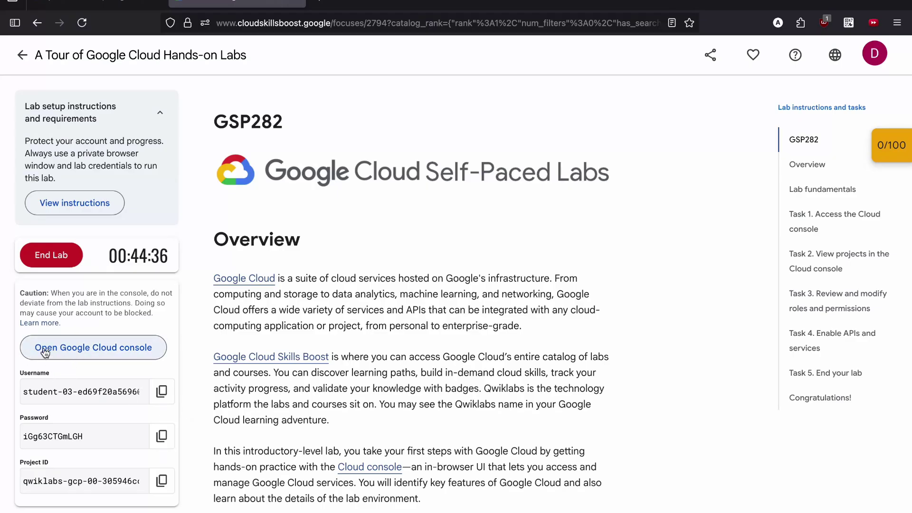
pyautogui.rightClick(91, 350)
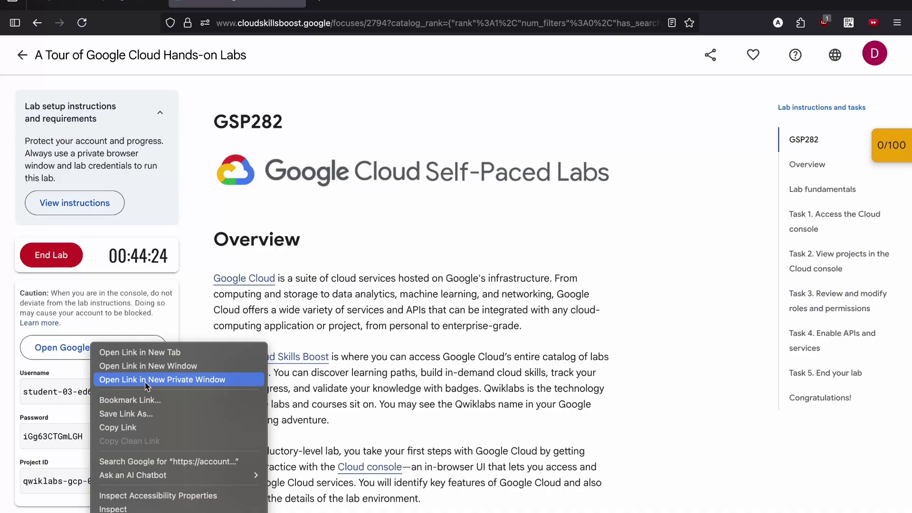
pyautogui.click(177, 380)
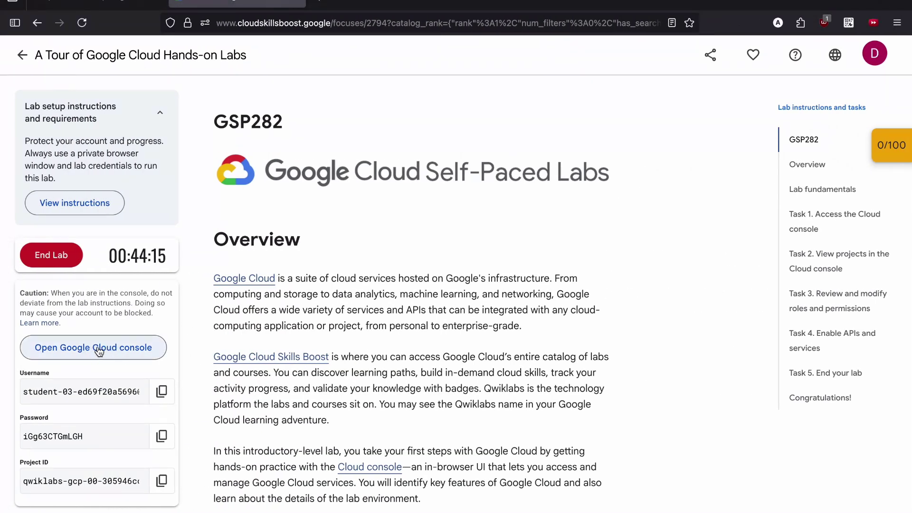
# Open the console sign-in and enter the lab's student username as the email
pyautogui.click(102, 352)
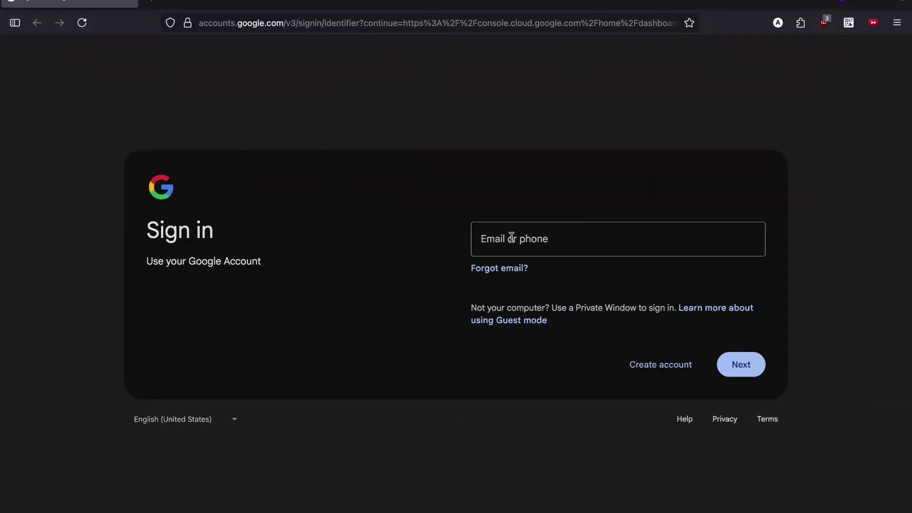
pyautogui.click(511, 237)
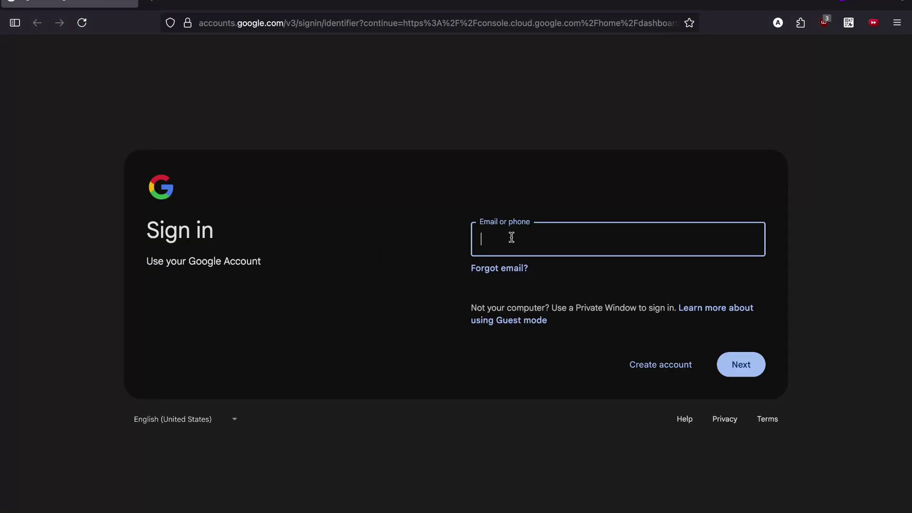
pyautogui.hotkey('ctrl', 'Tab')
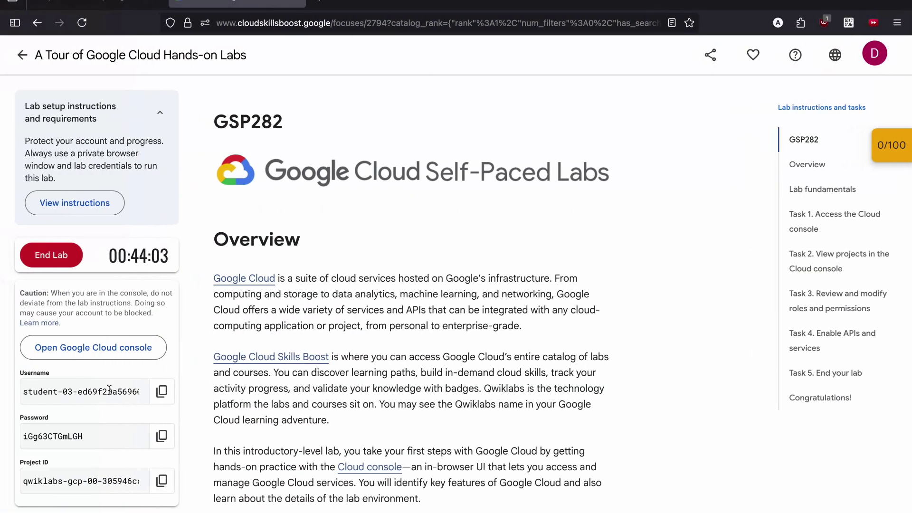
pyautogui.click(162, 392)
pyautogui.hotkey('ctrl', 'Tab')
pyautogui.click(667, 237)
pyautogui.hotkey('ctrl', 'v')
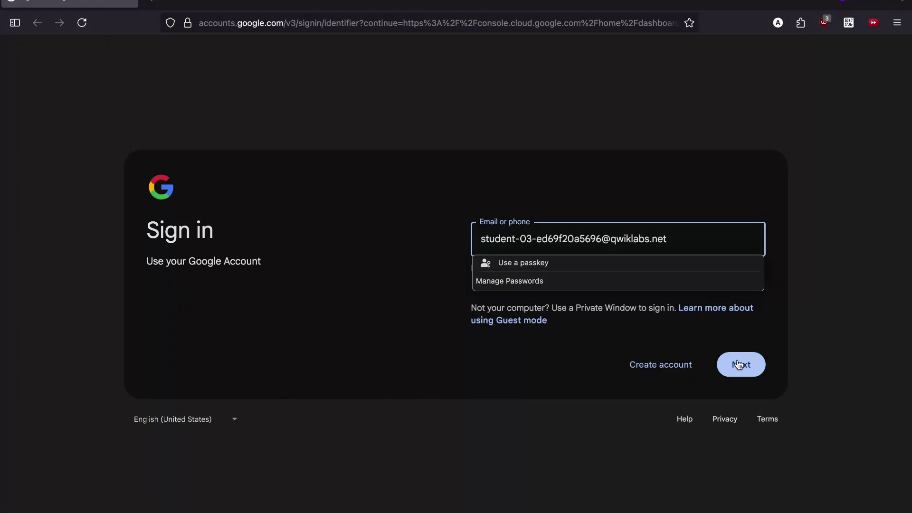
pyautogui.click(742, 364)
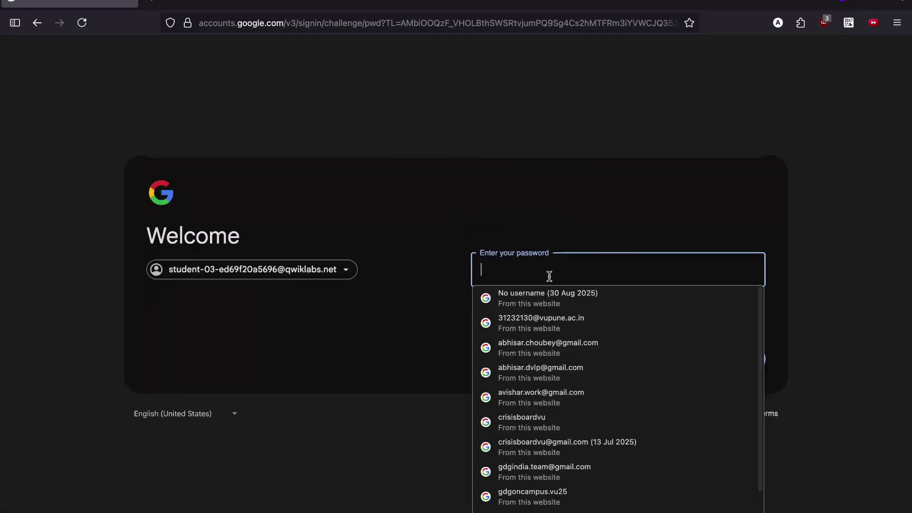
# Copy the lab password into the password field and sign in
pyautogui.click(545, 274)
pyautogui.hotkey('ctrl', 'shift', 'Tab')
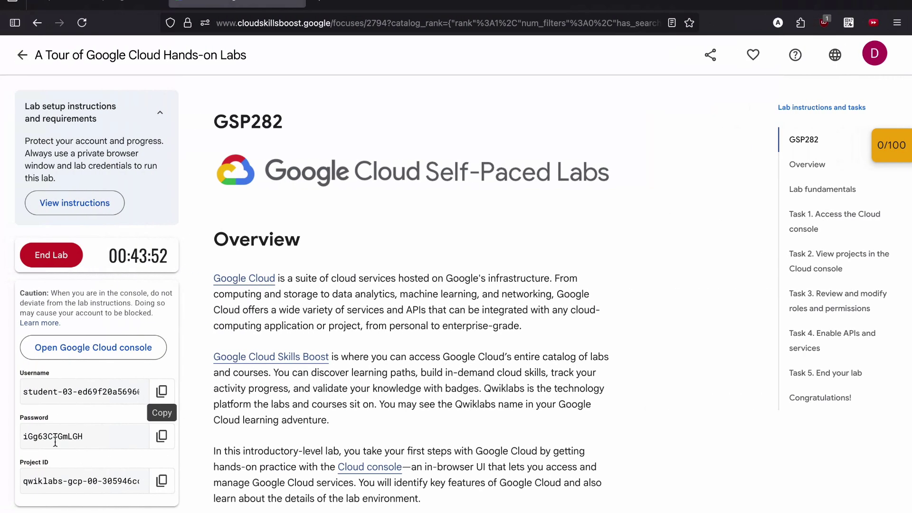
pyautogui.click(161, 436)
pyautogui.hotkey('ctrl', 'Tab')
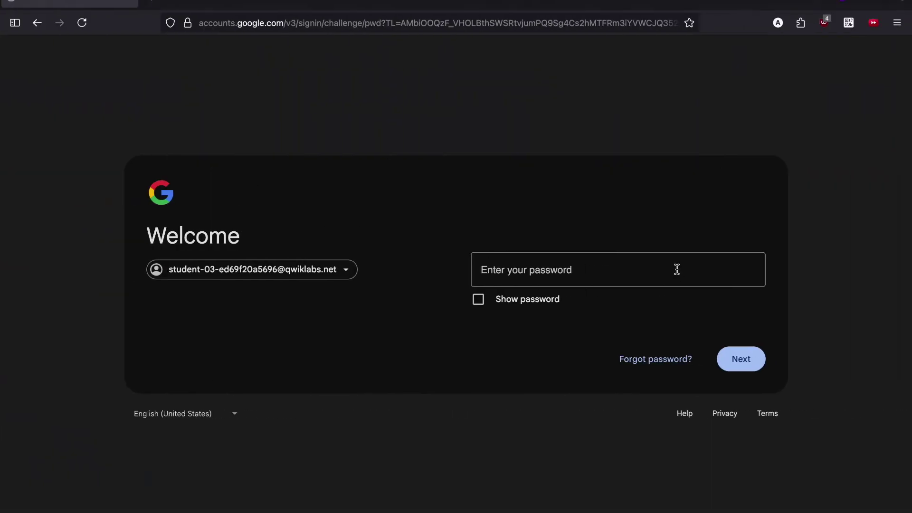
pyautogui.click(677, 269)
pyautogui.hotkey('ctrl', 'v')
pyautogui.click(735, 357)
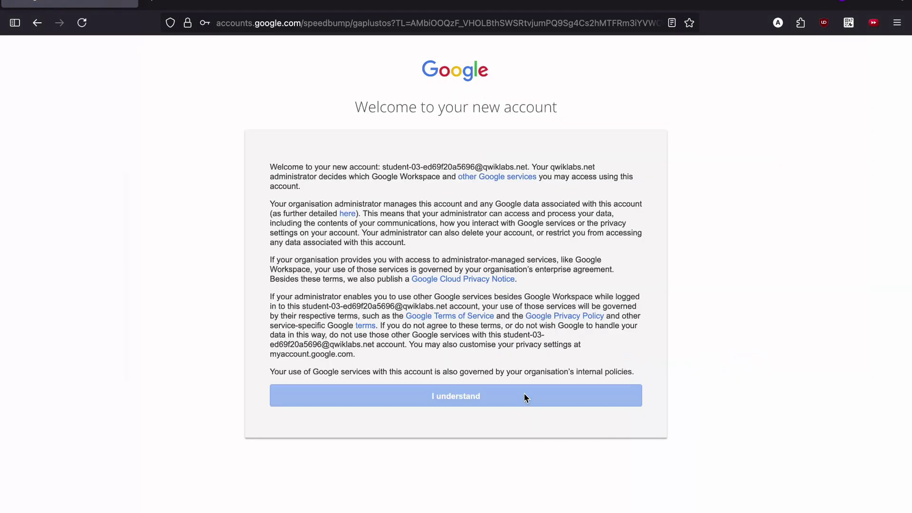
# Accept the new-account notice and Cloud Terms of Service to reveal the qwiklabs project dashboard
pyautogui.click(523, 393)
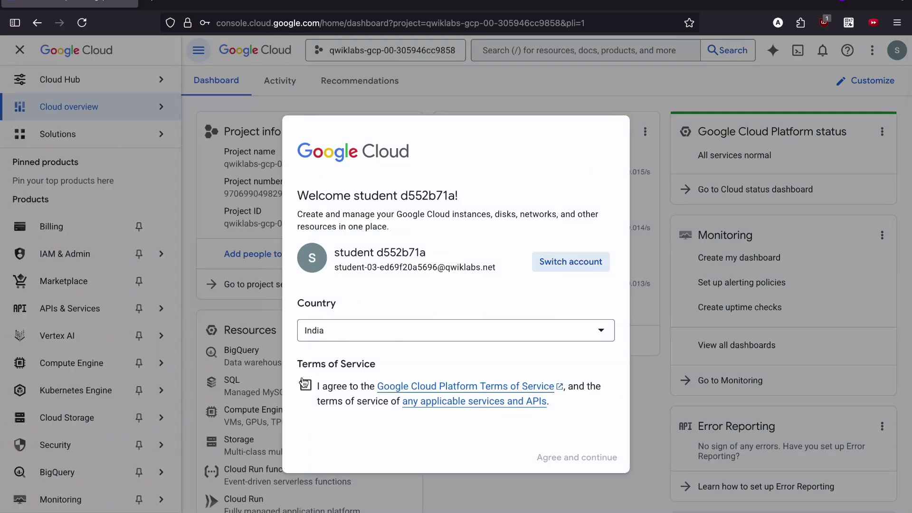
pyautogui.click(304, 384)
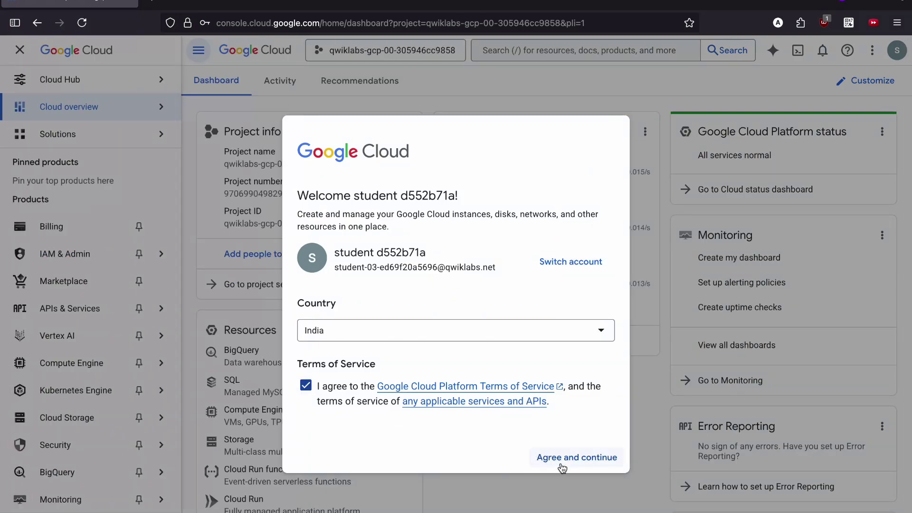
pyautogui.click(562, 465)
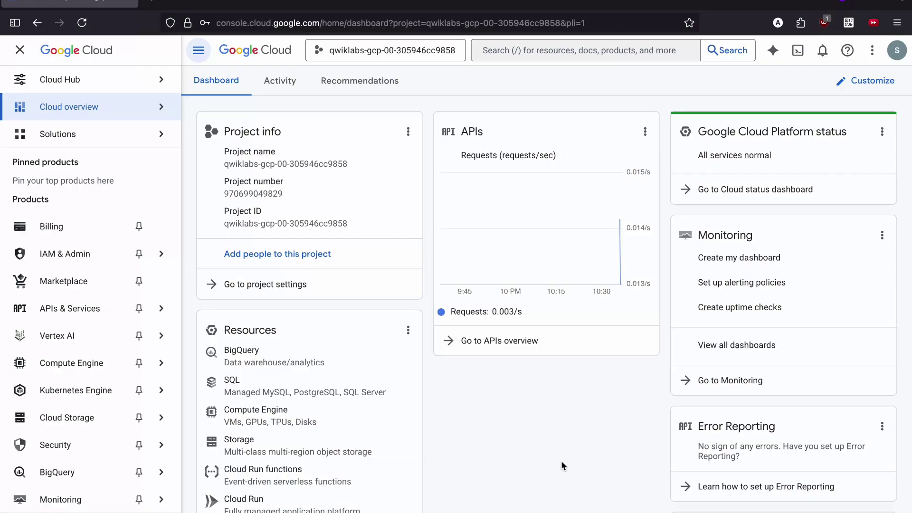
pyautogui.hotkey('ctrl', 'shift', 'Tab')
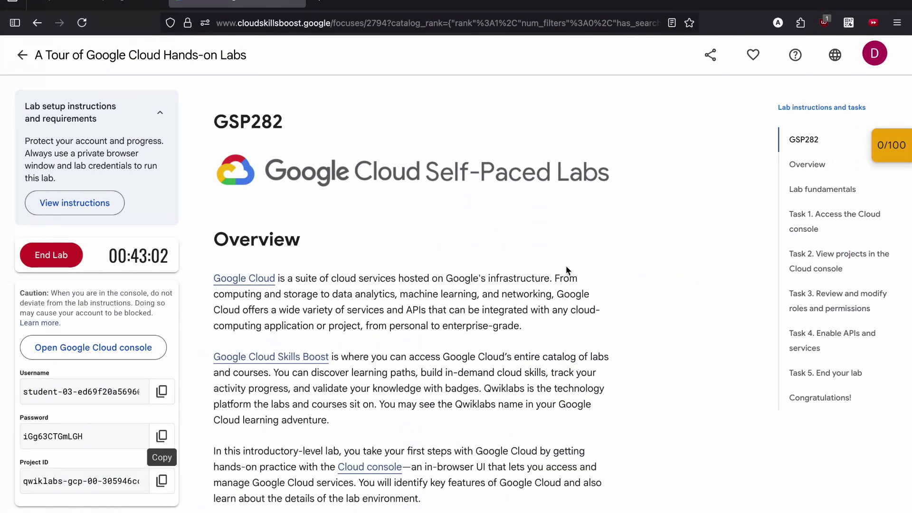
pyautogui.click(834, 222)
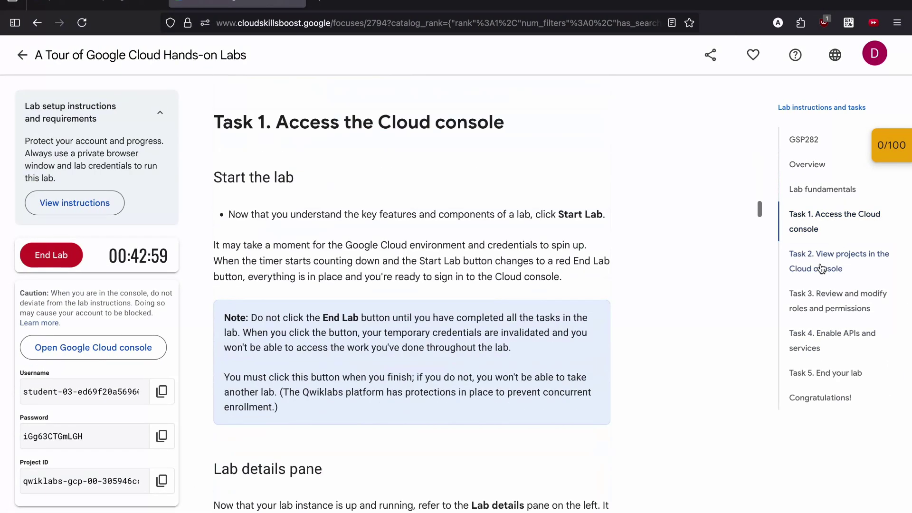
pyautogui.click(821, 265)
pyautogui.click(826, 299)
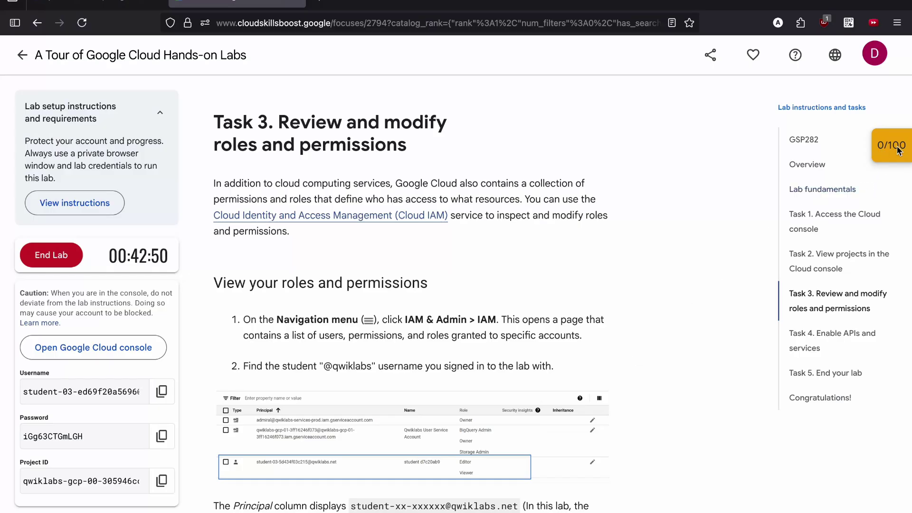
pyautogui.moveTo(890, 145)
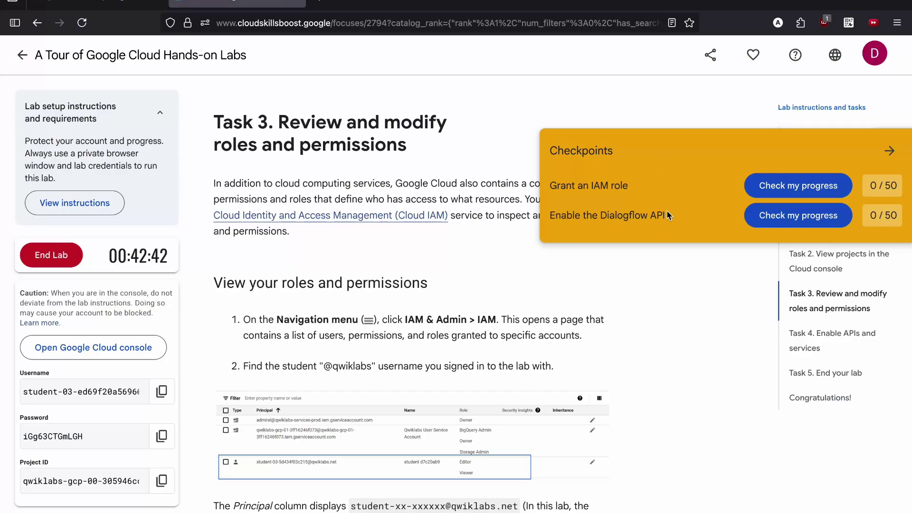
pyautogui.click(889, 150)
pyautogui.scroll(1, 580, 374)
pyautogui.scroll(5, 580, 380)
pyautogui.scroll(5, 581, 379)
pyautogui.scroll(5, 580, 380)
pyautogui.scroll(5, 581, 380)
pyautogui.scroll(5, 581, 379)
pyautogui.scroll(1, 580, 380)
pyautogui.scroll(5, 581, 380)
pyautogui.scroll(4, 581, 380)
pyautogui.scroll(5, 641, 312)
pyautogui.scroll(2, 641, 312)
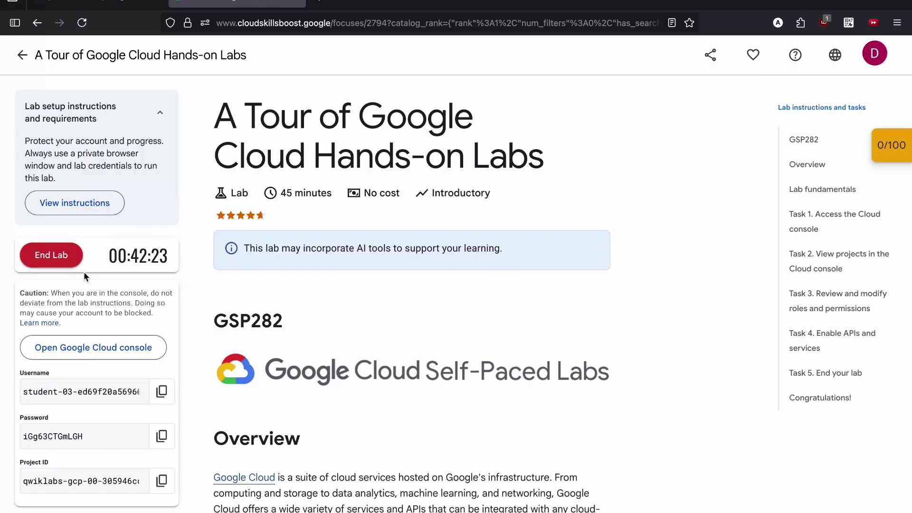
# Open the lab's console link, return to the lab page, and check the remaining time
pyautogui.click(144, 354)
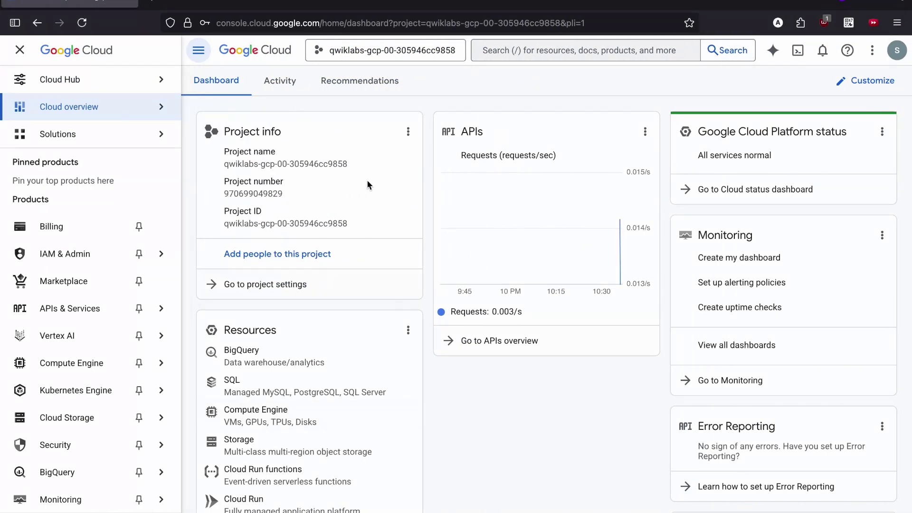
pyautogui.hotkey('ctrl', 'Tab')
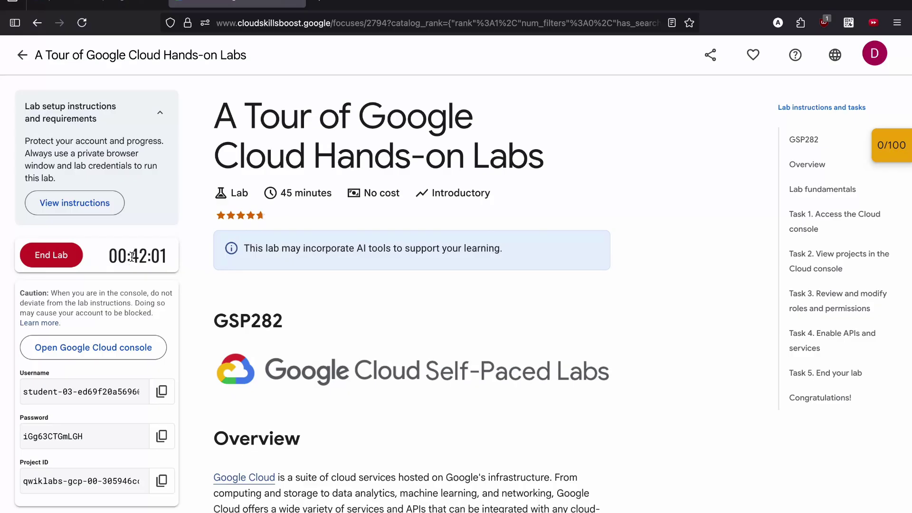
pyautogui.moveTo(134, 257); pyautogui.dragTo(110, 257)
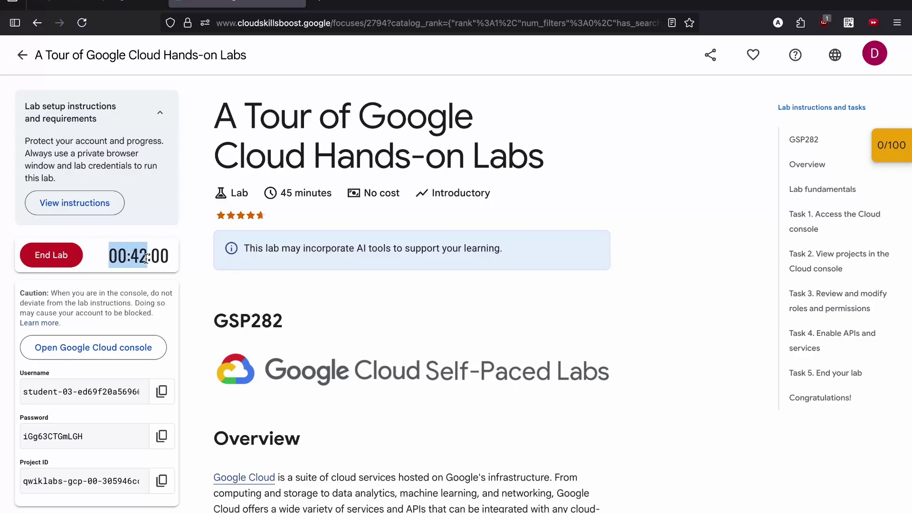
pyautogui.click(182, 269)
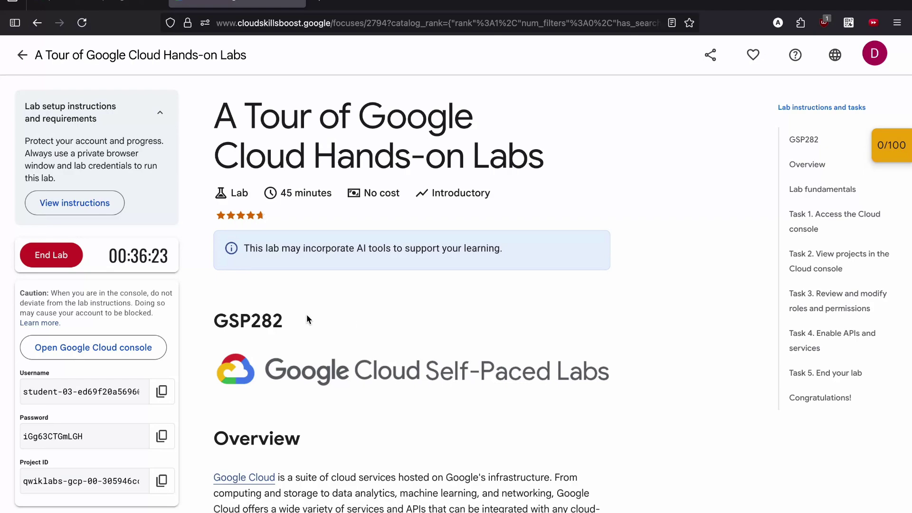
# End the GSP282 lab and cancel the satisfaction survey
pyautogui.click(62, 264)
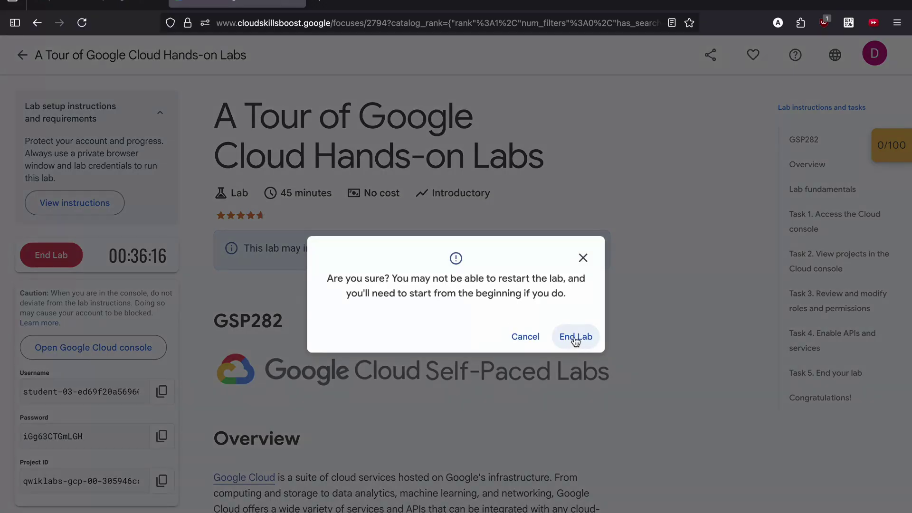
pyautogui.click(576, 341)
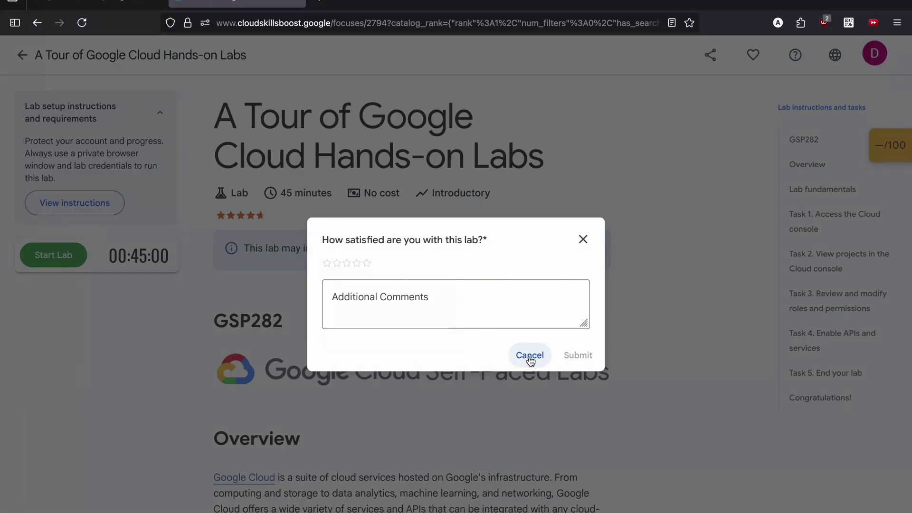
pyautogui.click(530, 355)
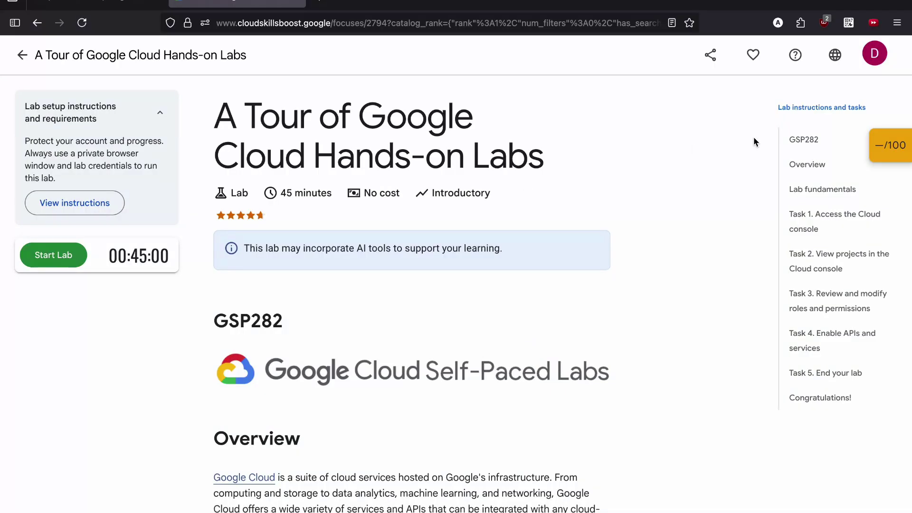
# Open and close the account details twice to check the credits
pyautogui.click(875, 55)
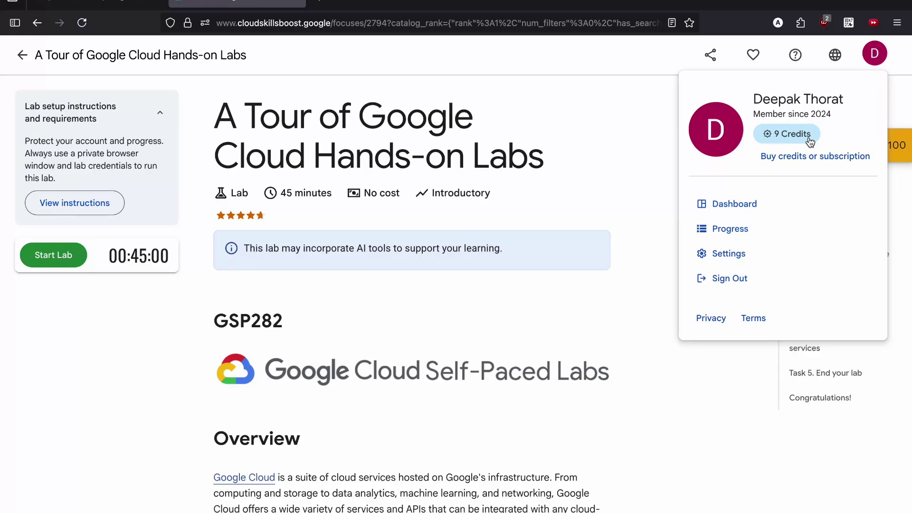
pyautogui.click(629, 139)
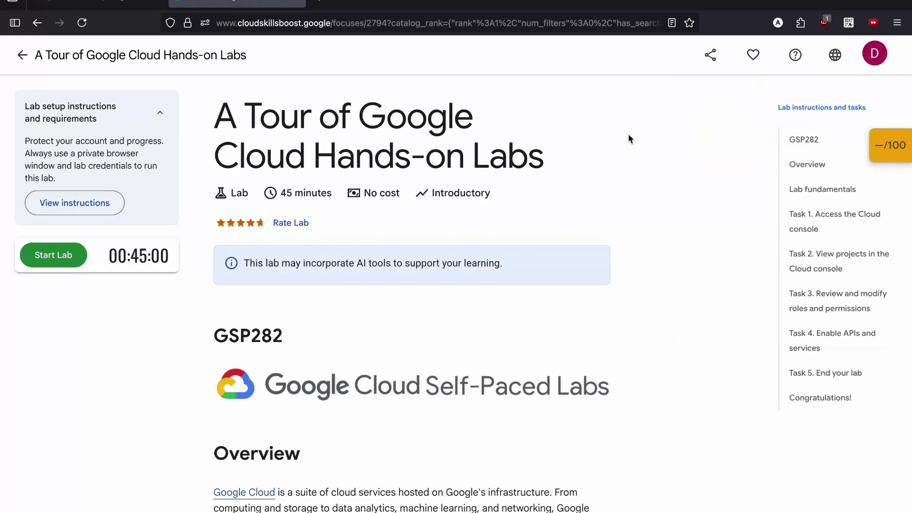
pyautogui.click(874, 55)
pyautogui.click(556, 116)
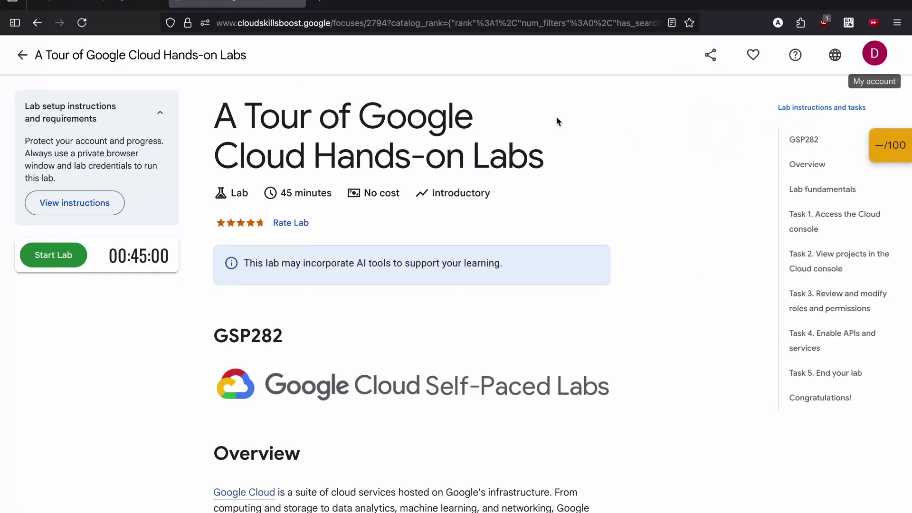
# Go back to the GSP282 catalog results, reload, and view the 409-credit balance
pyautogui.click(22, 55)
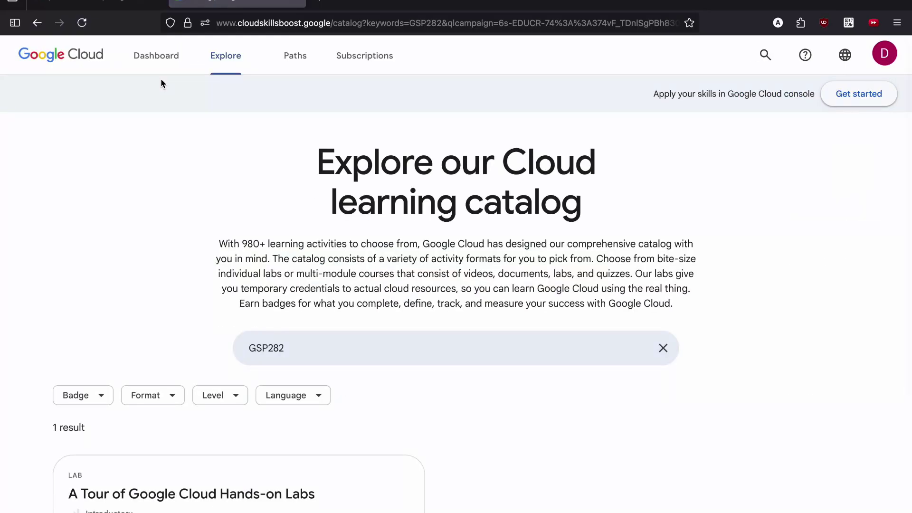
pyautogui.click(82, 23)
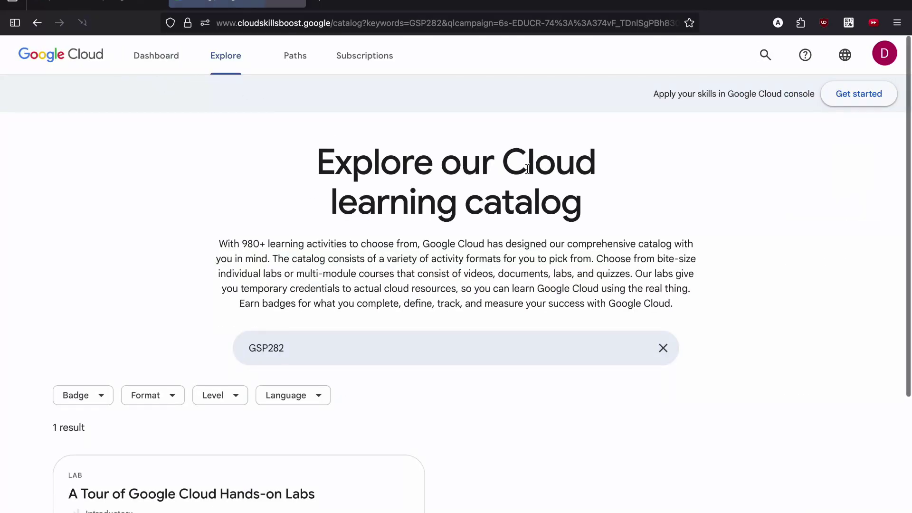
pyautogui.click(883, 53)
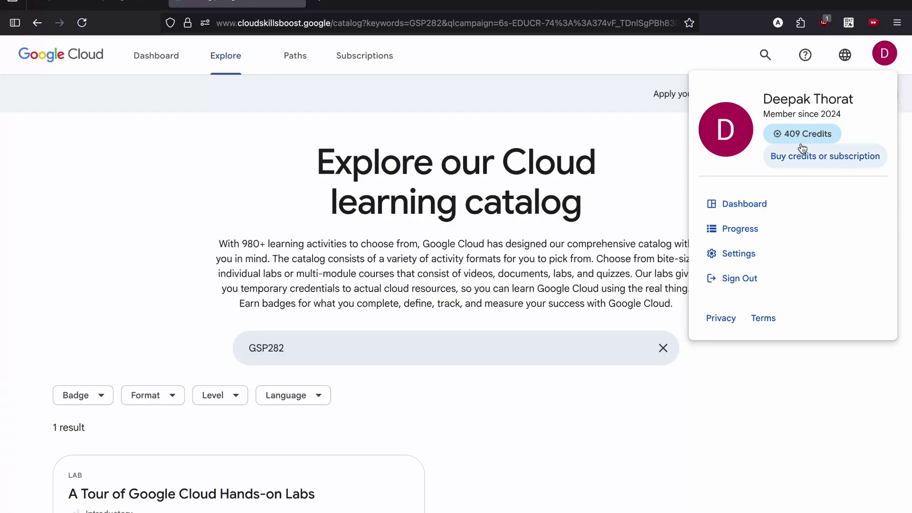
pyautogui.click(787, 383)
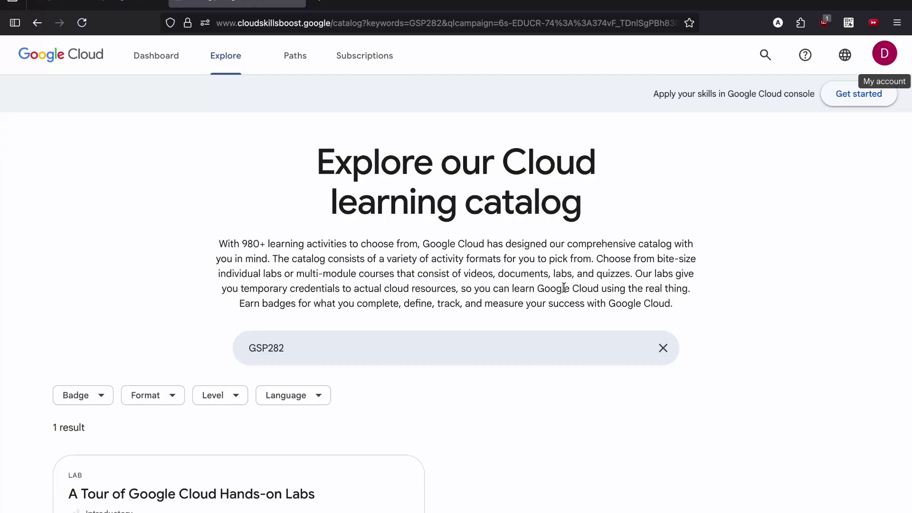
# Bring up the Study Jams enrolment email in Gmail and review its 400-credit claim steps
pyautogui.click(97, 3)
pyautogui.scroll(-3, 336, 401)
pyautogui.scroll(-5, 337, 401)
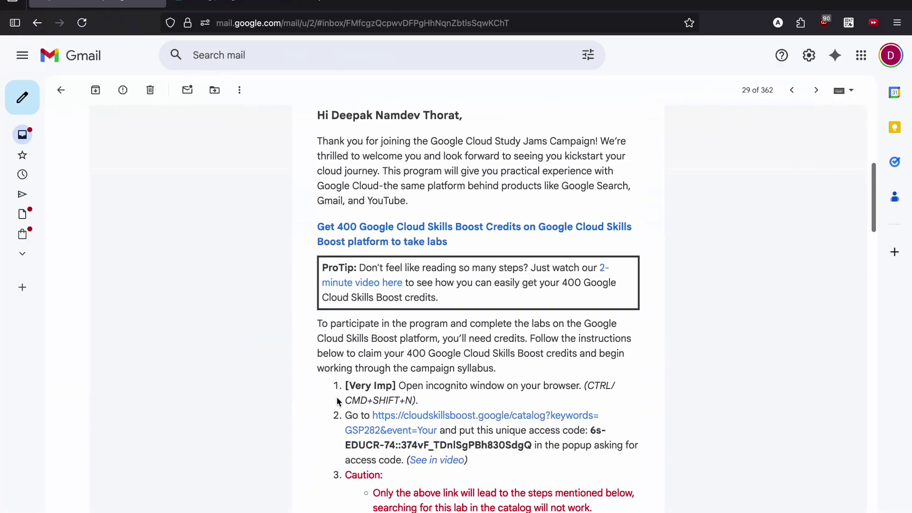
pyautogui.scroll(-2, 336, 401)
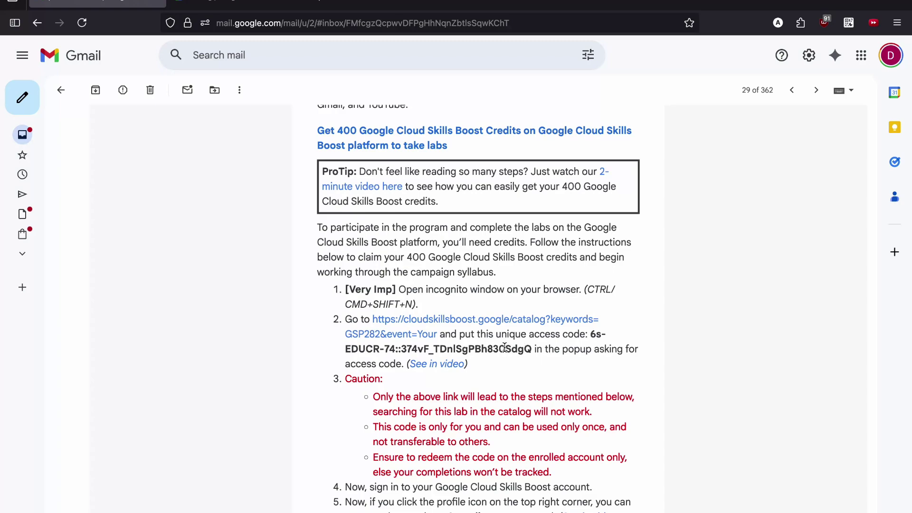
pyautogui.scroll(8, 505, 347)
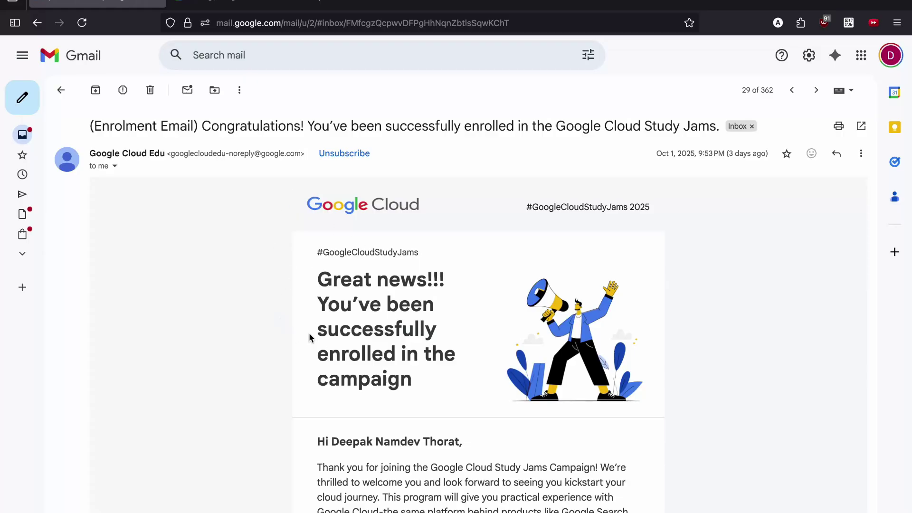
# Return to the GSP282 Skills Boost results showing 'A Tour of Google Cloud Hands-on Labs'
pyautogui.hotkey('ctrl', 'Tab')
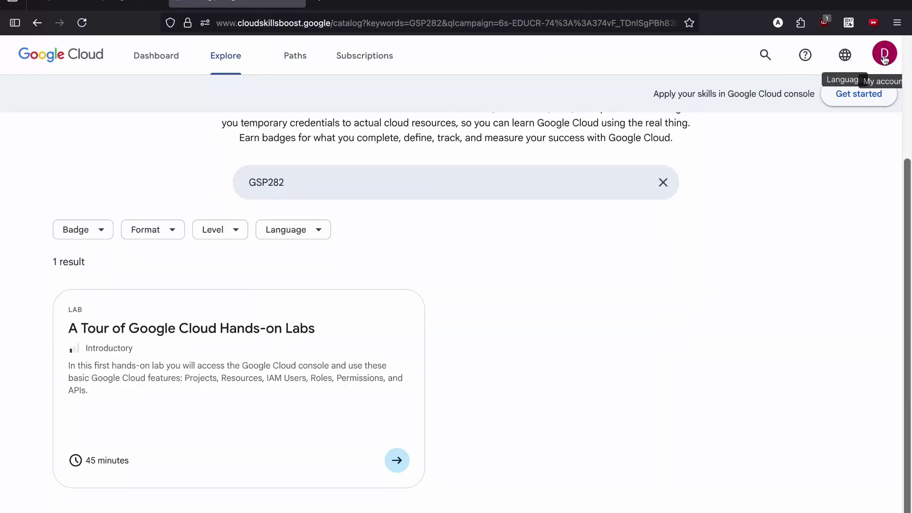